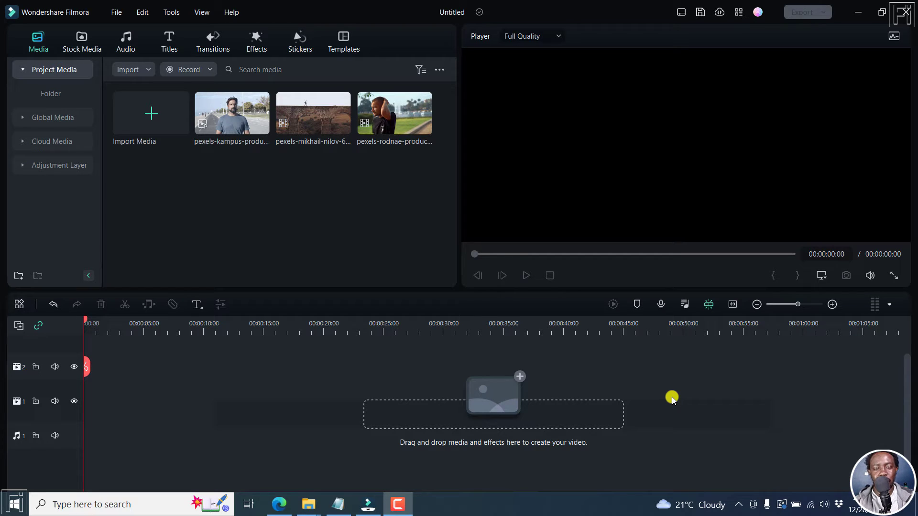
# Step: Add the pexels-mikhail-nilov aqueduct clip to the timeline, fit it to view, and set the playhead to 00:00:00:09
pyautogui.click(340, 125)
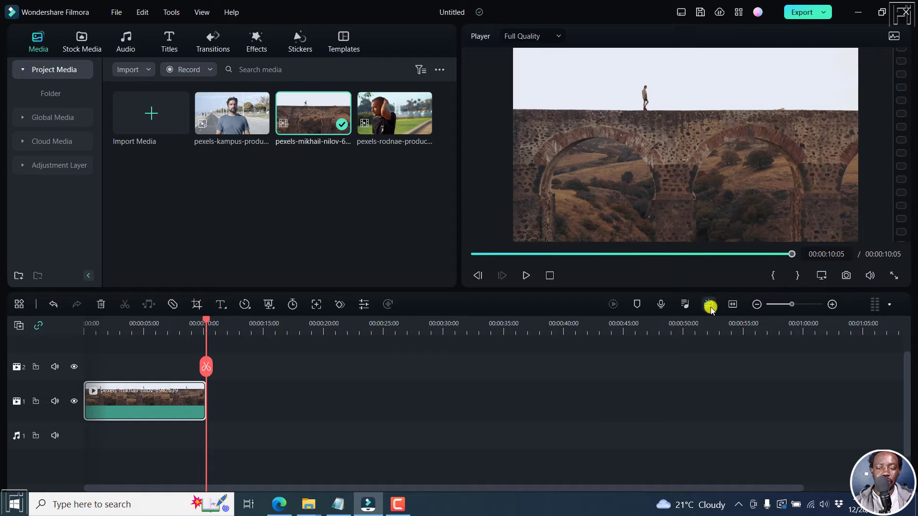
pyautogui.click(733, 304)
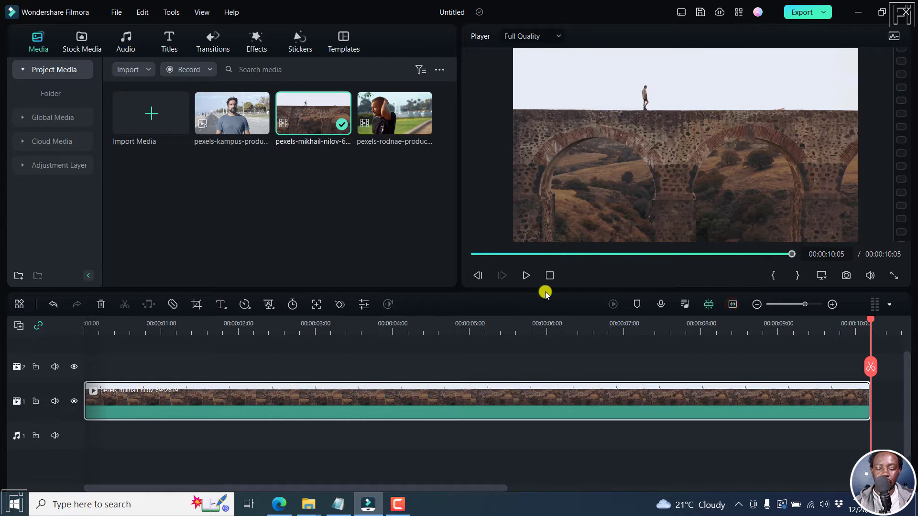
pyautogui.press('Home')
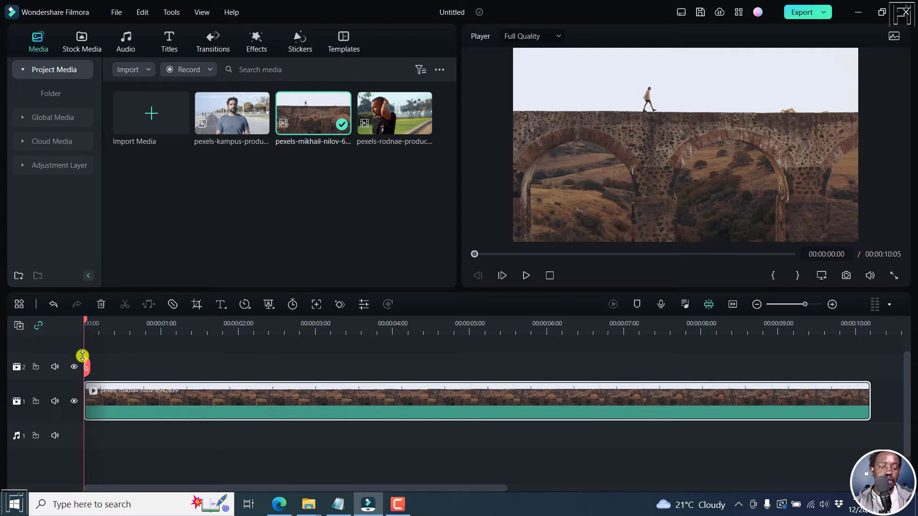
pyautogui.moveTo(85, 321); pyautogui.dragTo(110, 337)
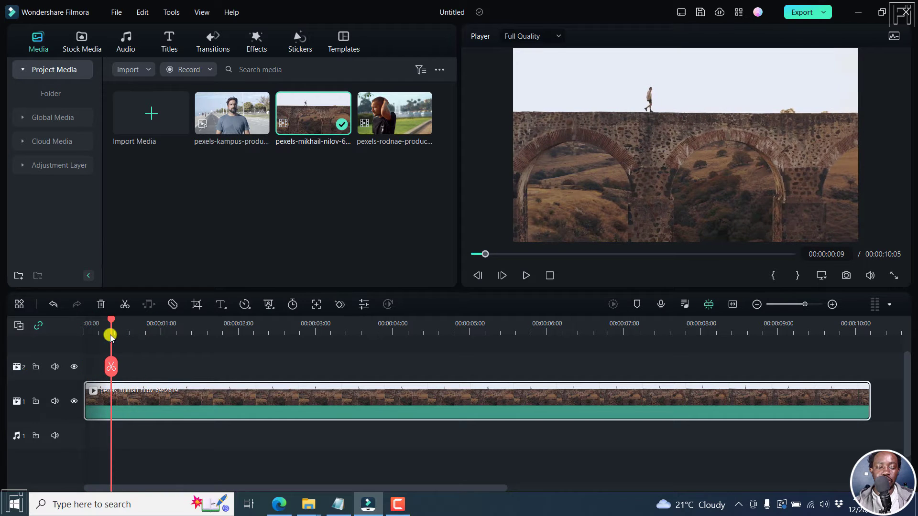
# Step: Open the clip's Video > Basic Transform settings: 100% scale, zero position, 0° rotation
pyautogui.doubleClick(188, 401)
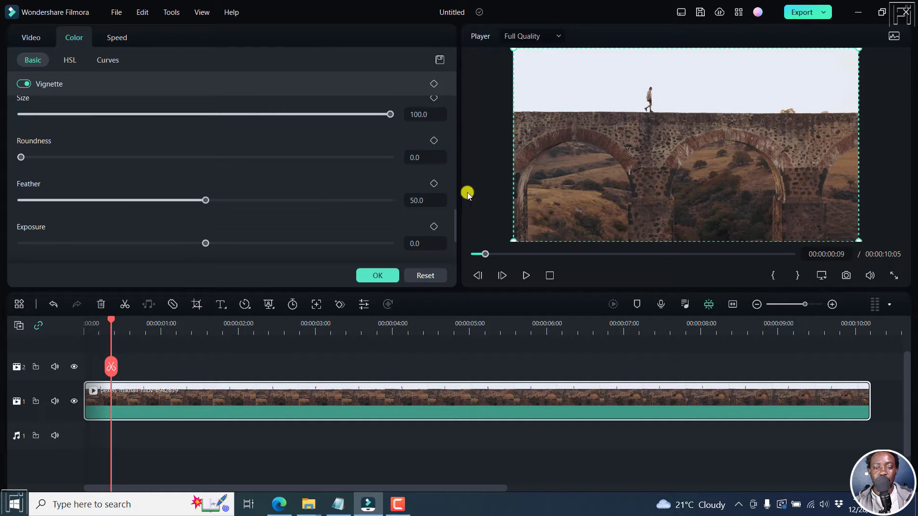
pyautogui.moveTo(456, 218); pyautogui.dragTo(454, 76)
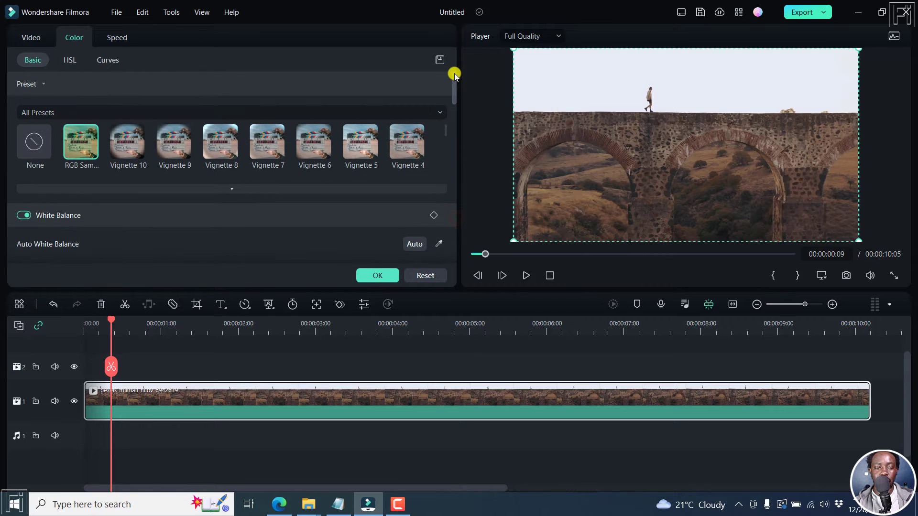
pyautogui.click(31, 37)
pyautogui.click(72, 41)
pyautogui.click(120, 38)
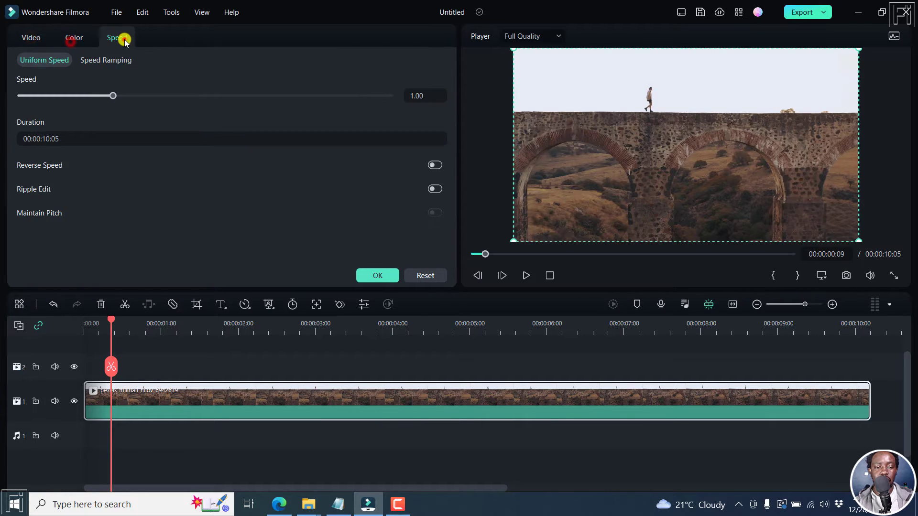
pyautogui.click(32, 38)
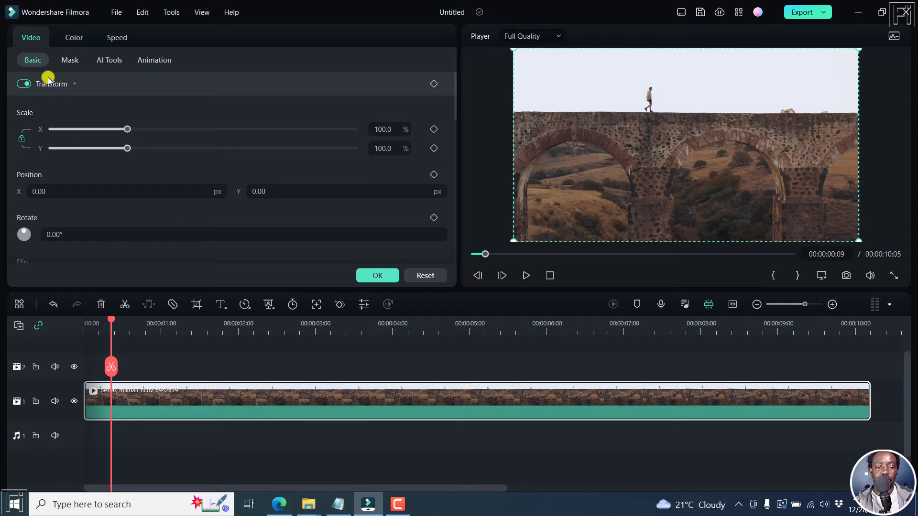
pyautogui.click(75, 84)
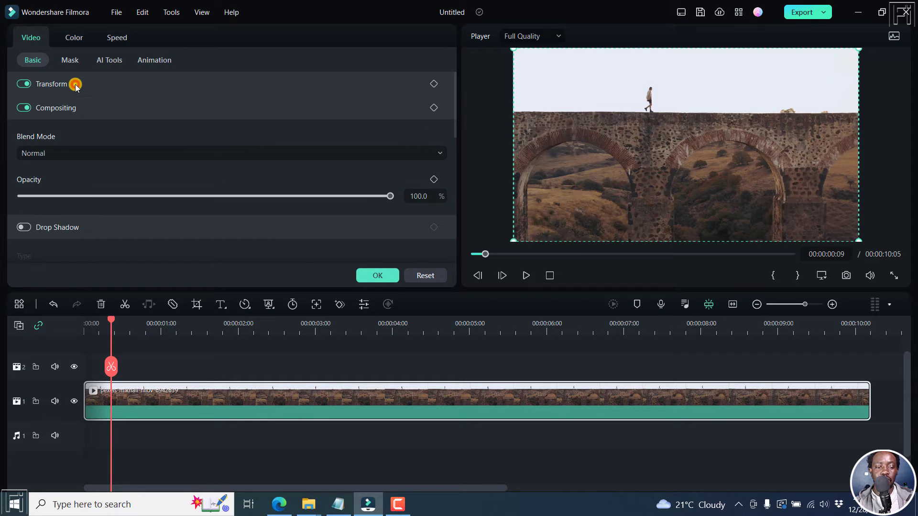
pyautogui.click(76, 84)
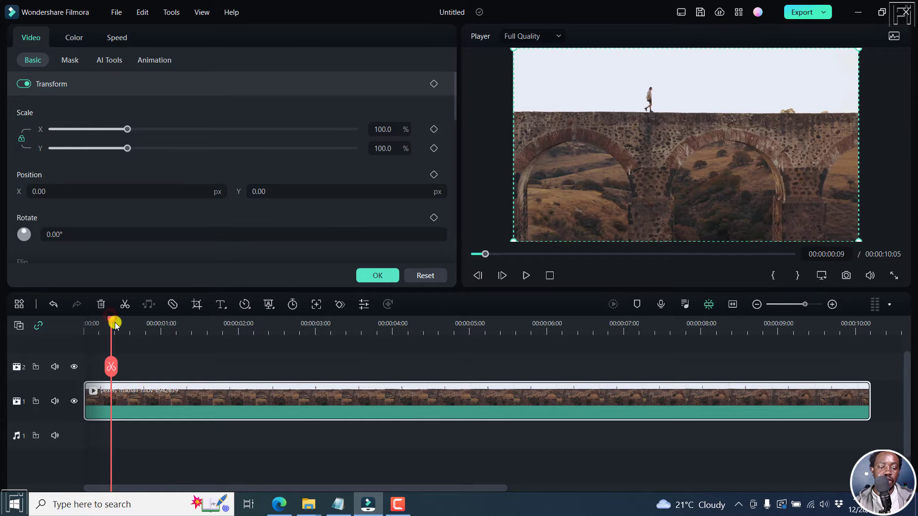
# Step: Add a Scale keyframe at 01:06 and raise Scale X to 128.9%
pyautogui.moveTo(114, 324); pyautogui.dragTo(179, 324)
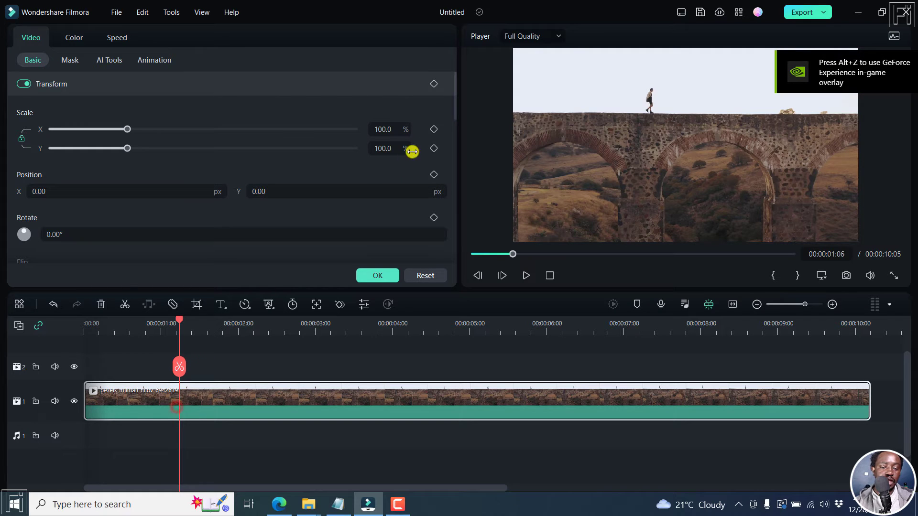
pyautogui.click(434, 84)
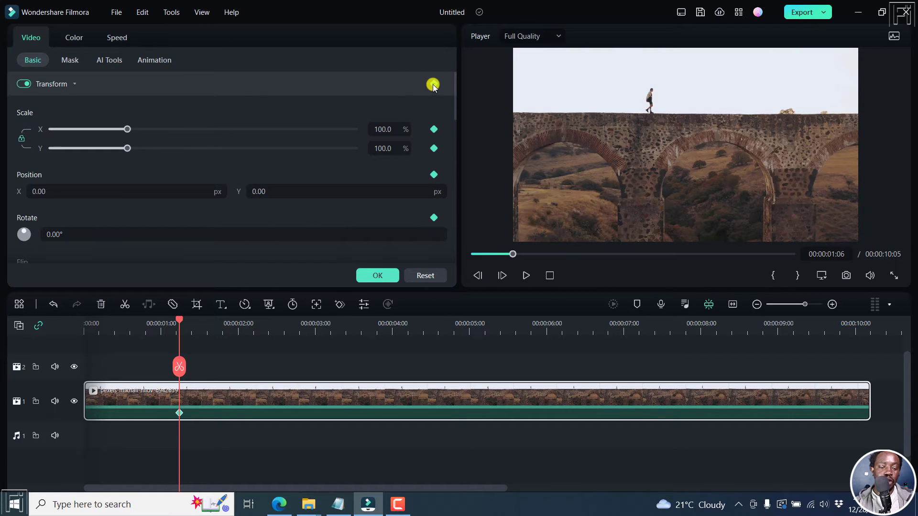
pyautogui.click(433, 85)
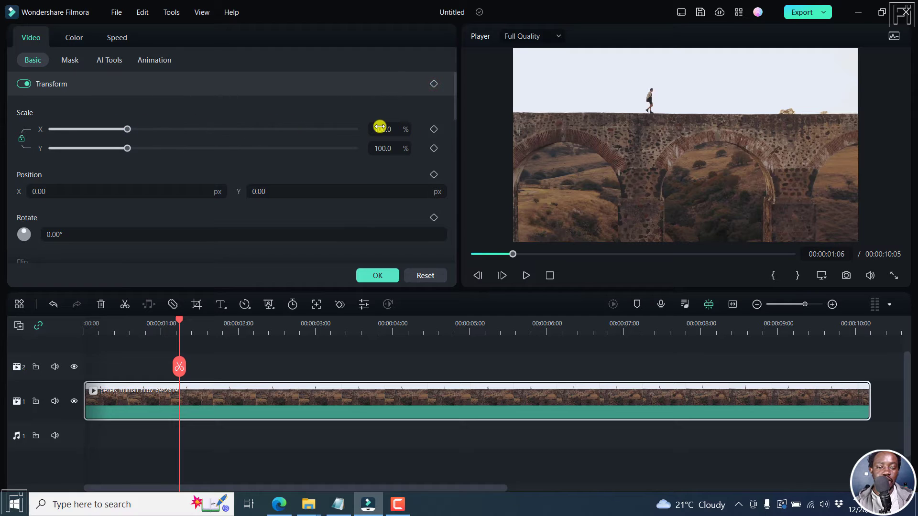
pyautogui.click(434, 130)
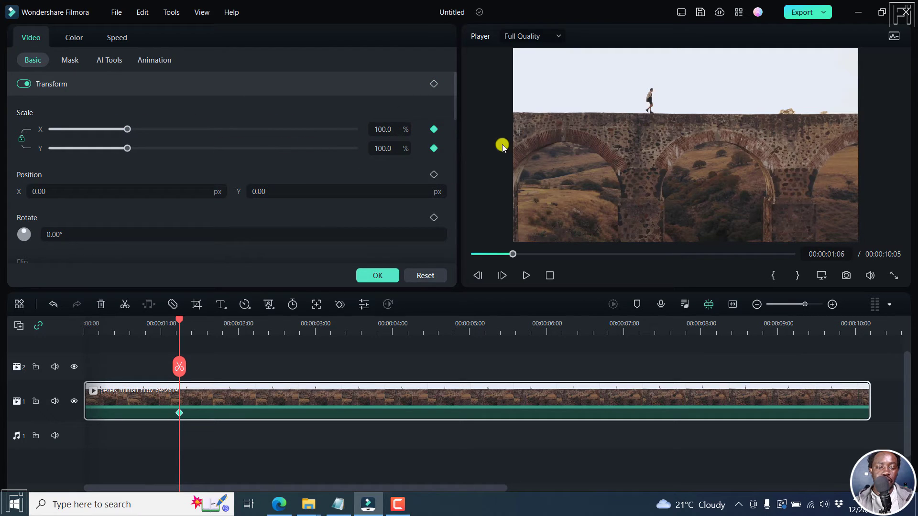
pyautogui.moveTo(126, 130); pyautogui.dragTo(150, 130)
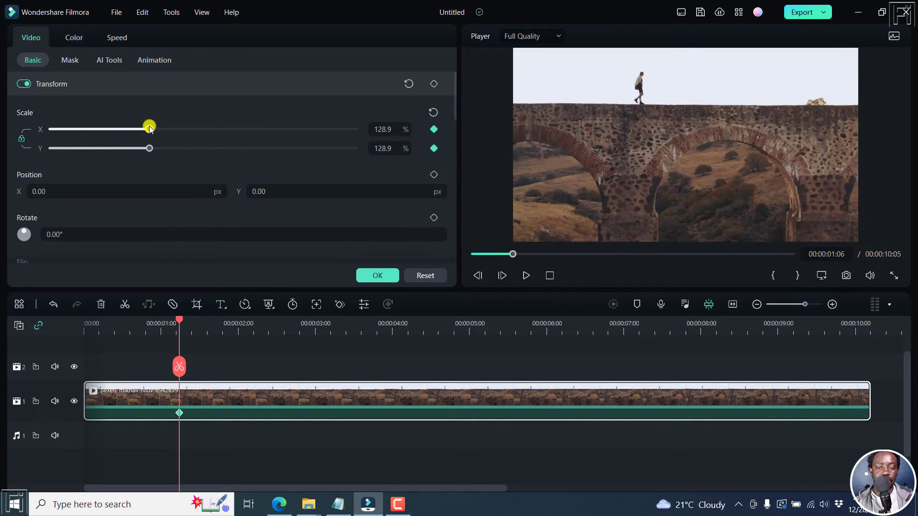
# Step: Add a 100% Scale keyframe at 01:05 so the clip zooms in
pyautogui.moveTo(181, 319)
pyautogui.mouseDown()
pyautogui.moveTo(78, 322)
pyautogui.moveTo(178, 326)
pyautogui.mouseUp()
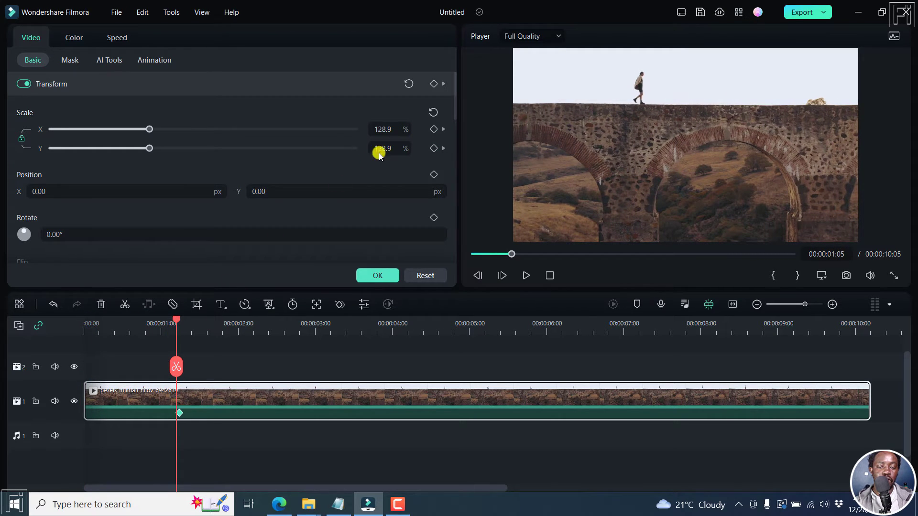
pyautogui.click(432, 114)
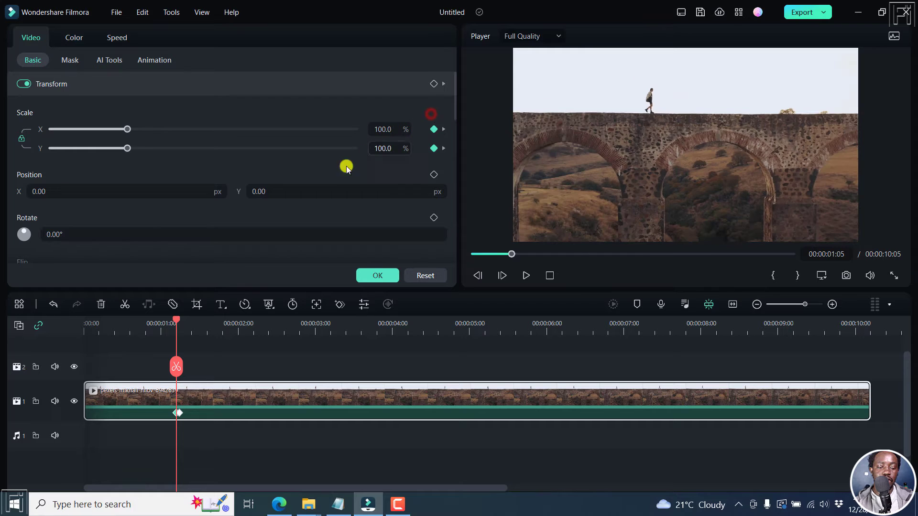
pyautogui.click(180, 413)
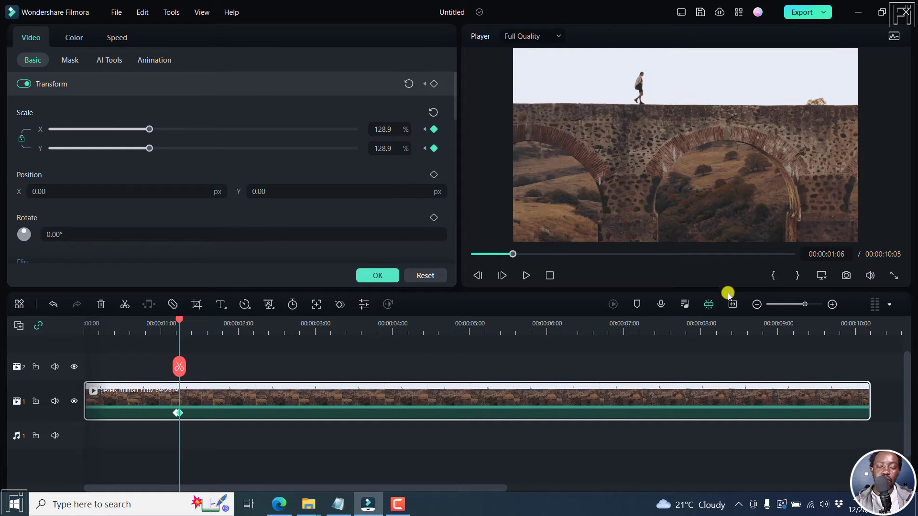
pyautogui.click(832, 304)
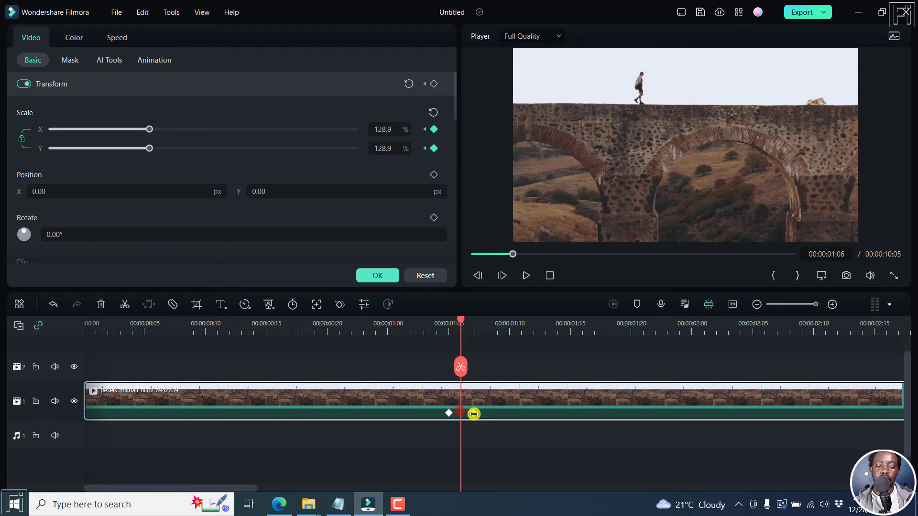
# Step: Move the 128.9% scale keyframe to about 3:15 and preview the zoom-in
pyautogui.moveTo(474, 414); pyautogui.dragTo(598, 414)
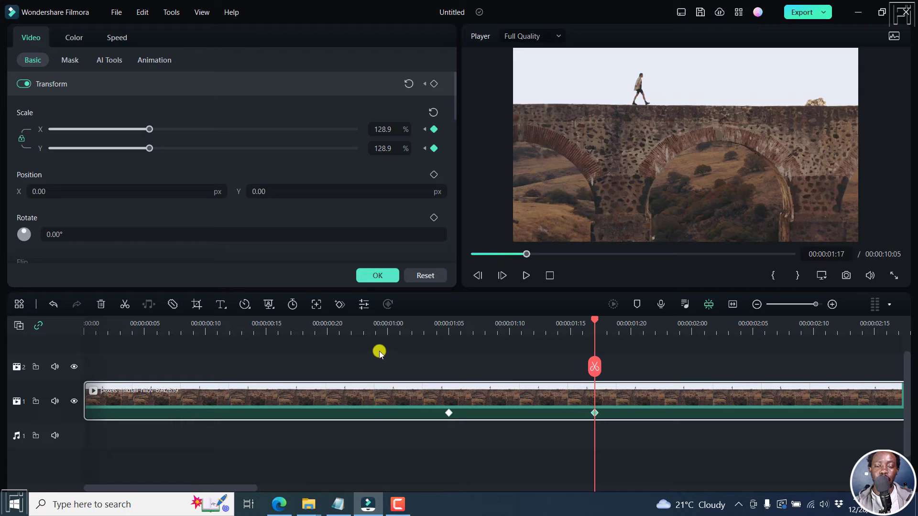
pyautogui.click(291, 330)
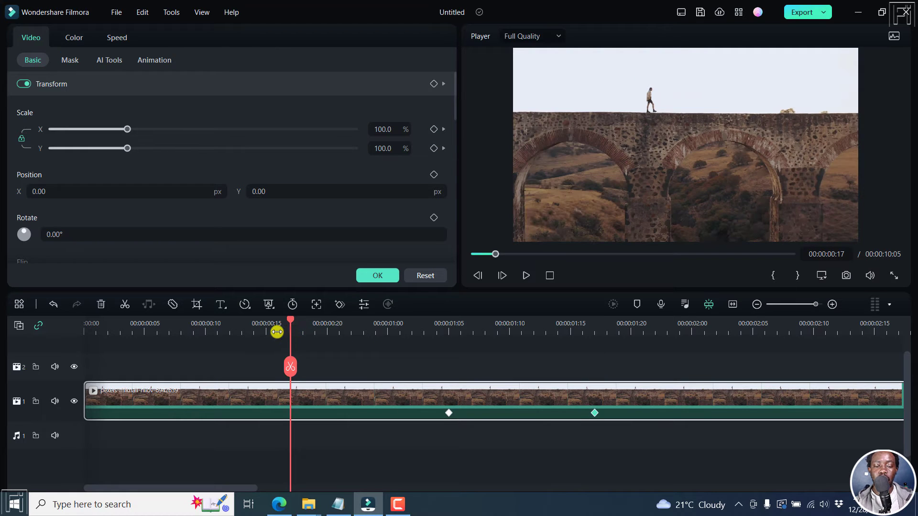
pyautogui.press('space')
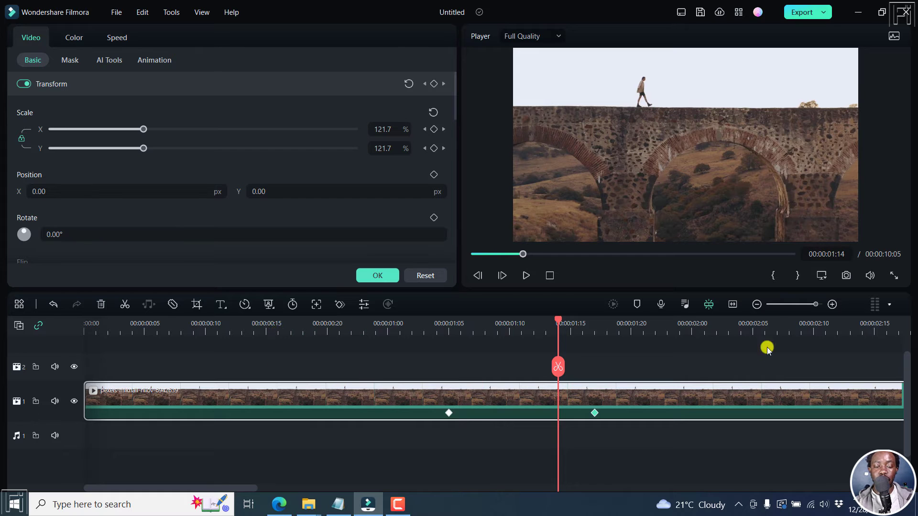
pyautogui.click(756, 305)
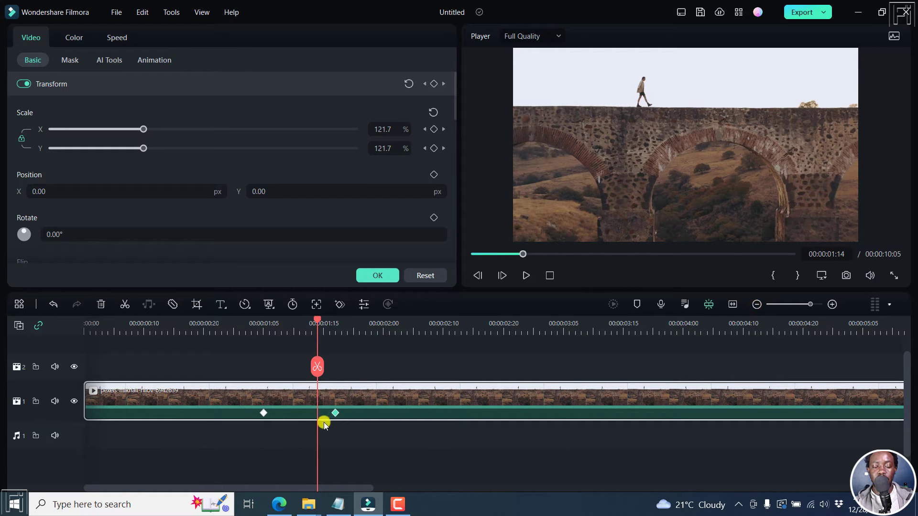
pyautogui.moveTo(335, 415); pyautogui.dragTo(622, 414)
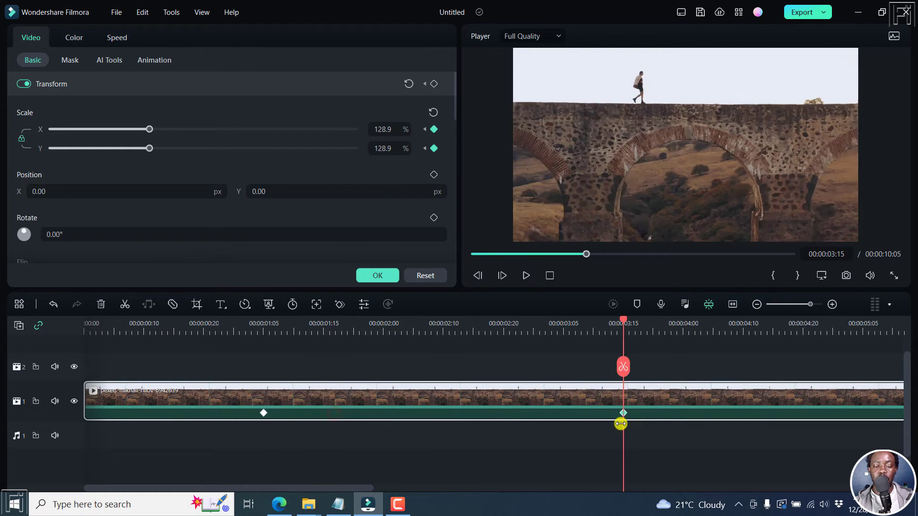
pyautogui.click(176, 328)
pyautogui.press('space')
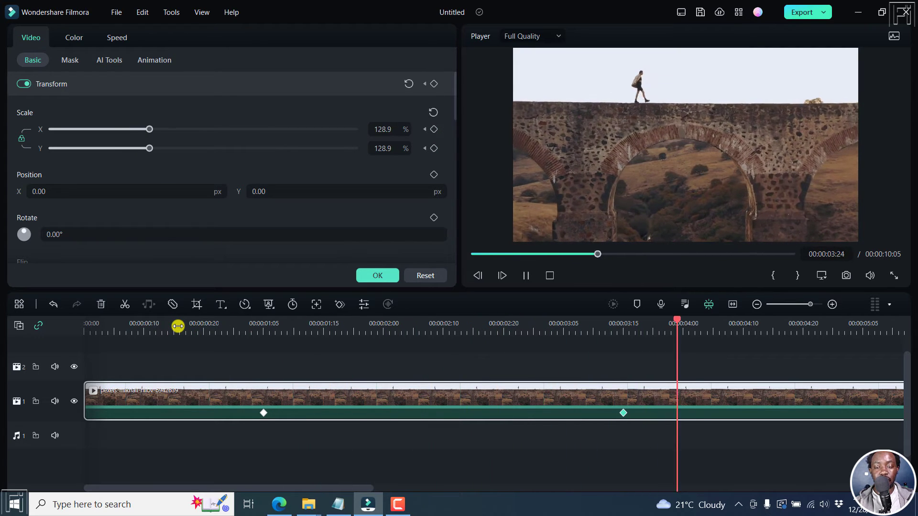
pyautogui.press('space')
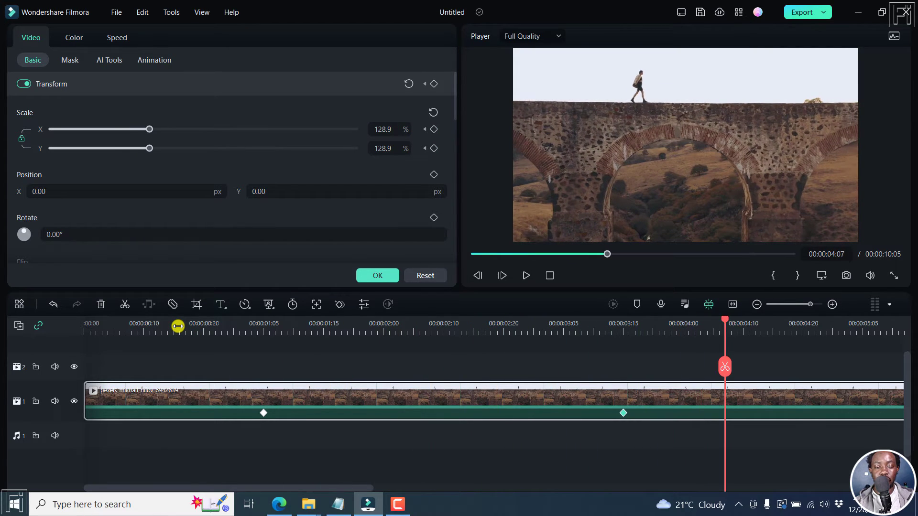
# Step: Hold 128.9% scale at 7:10 and reset scale to 100% at 9:03
pyautogui.click(731, 308)
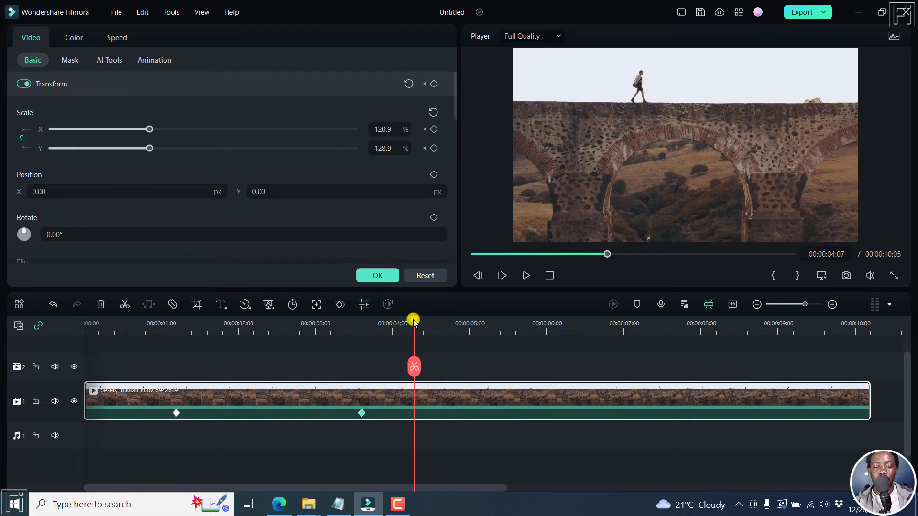
pyautogui.moveTo(413, 319); pyautogui.dragTo(654, 321)
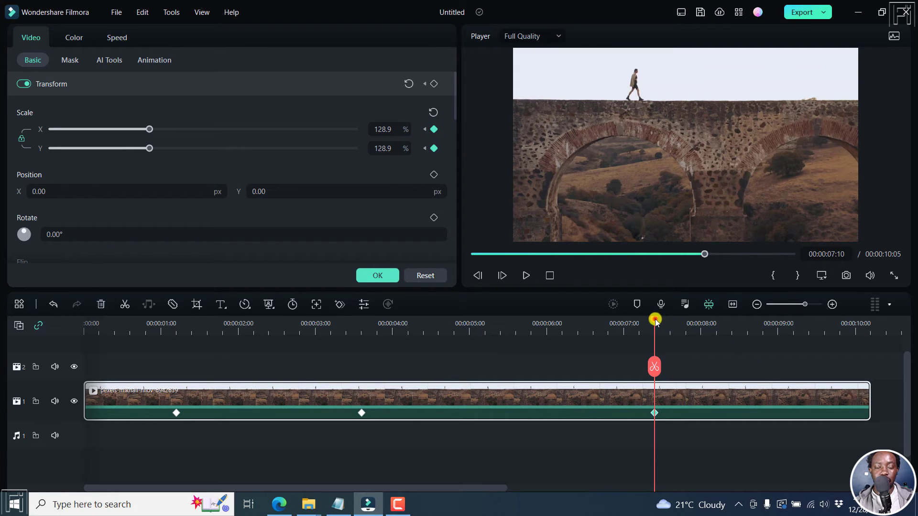
pyautogui.moveTo(656, 319); pyautogui.dragTo(787, 337)
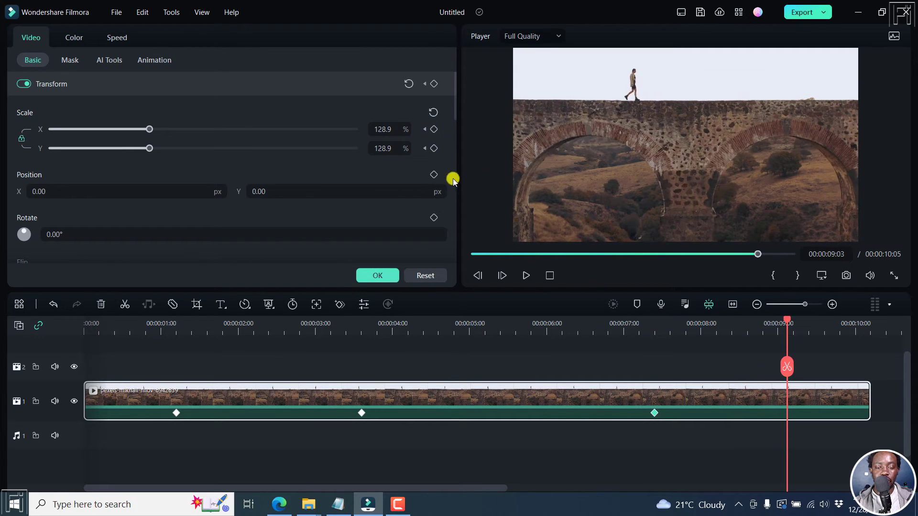
pyautogui.click(433, 112)
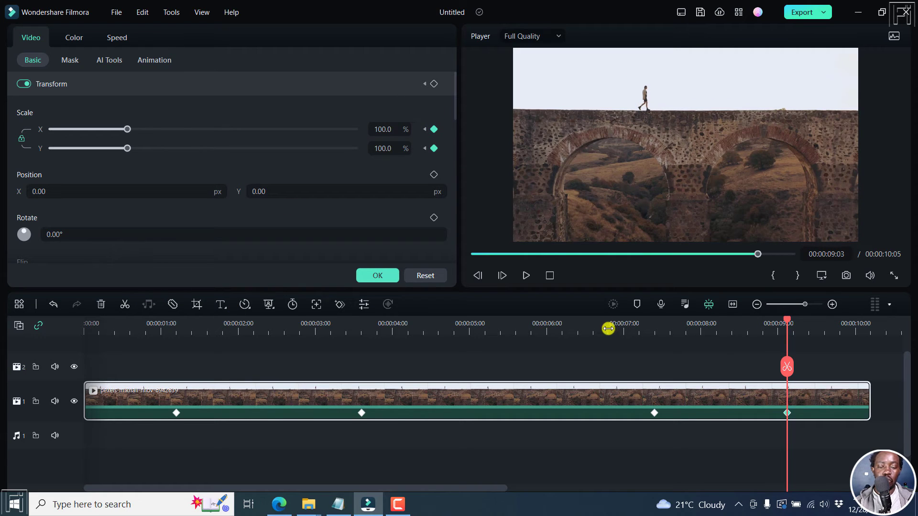
pyautogui.press('Home')
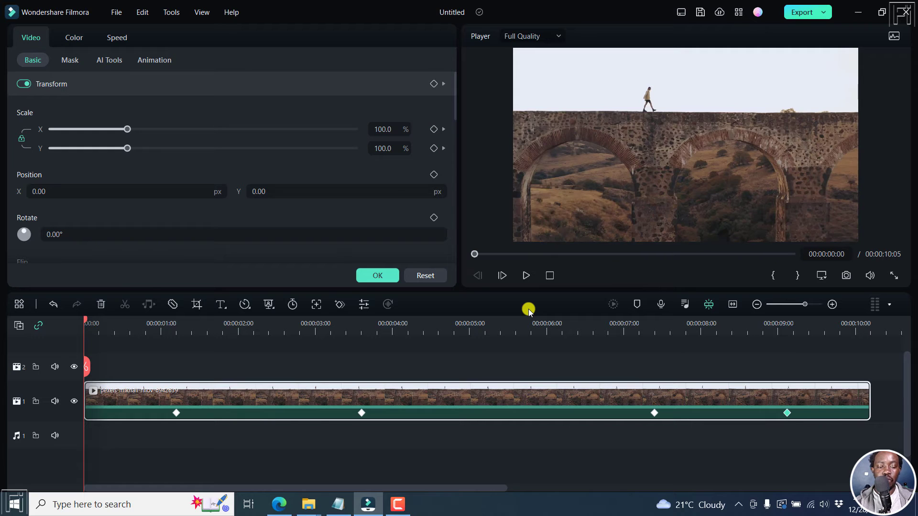
# Step: Play the zoom, stop at 00:00:03:17, and show the clip's Color settings
pyautogui.press('space')
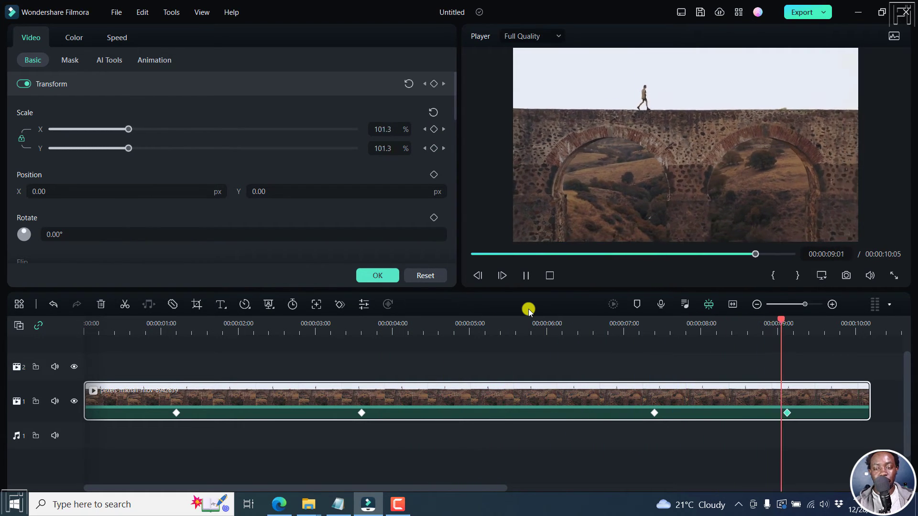
pyautogui.click(369, 329)
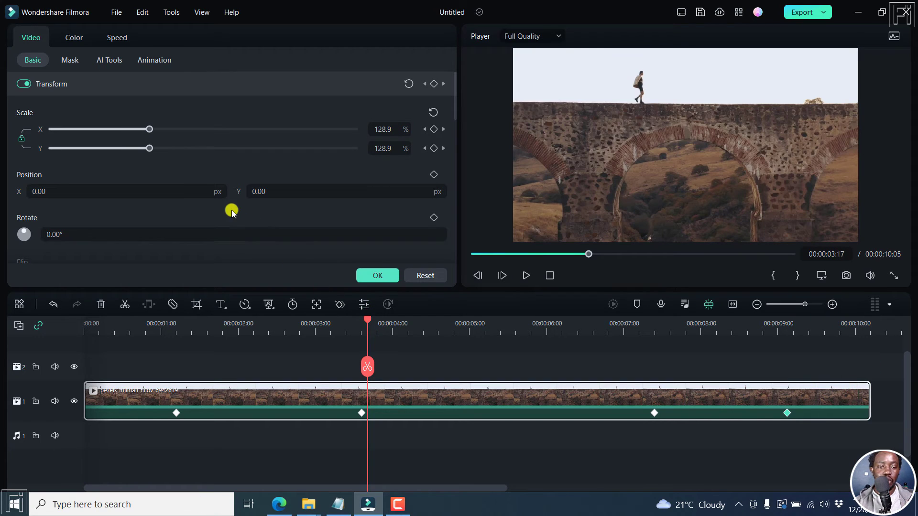
pyautogui.click(75, 37)
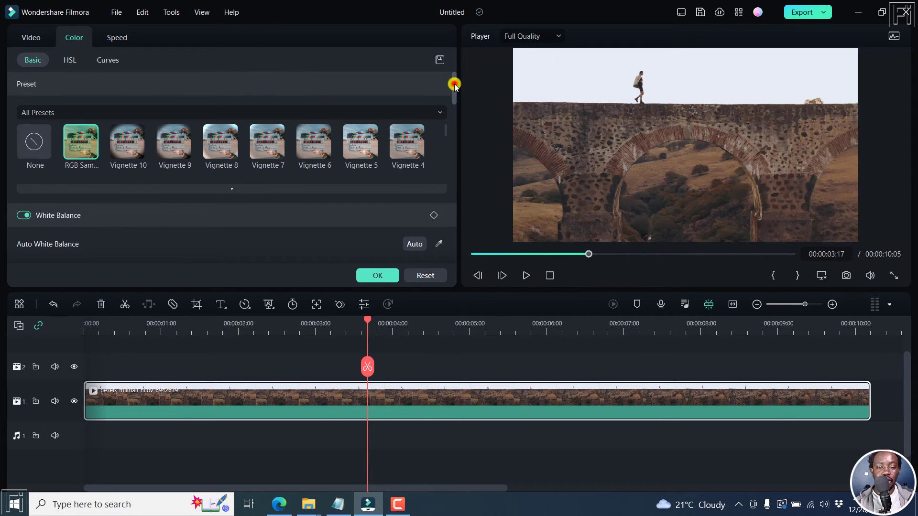
# Step: Add Temperature keyframes at 2:08 (0) and 3:17, raising Temperature to 52.4 at 3:17
pyautogui.moveTo(455, 85); pyautogui.dragTo(451, 108)
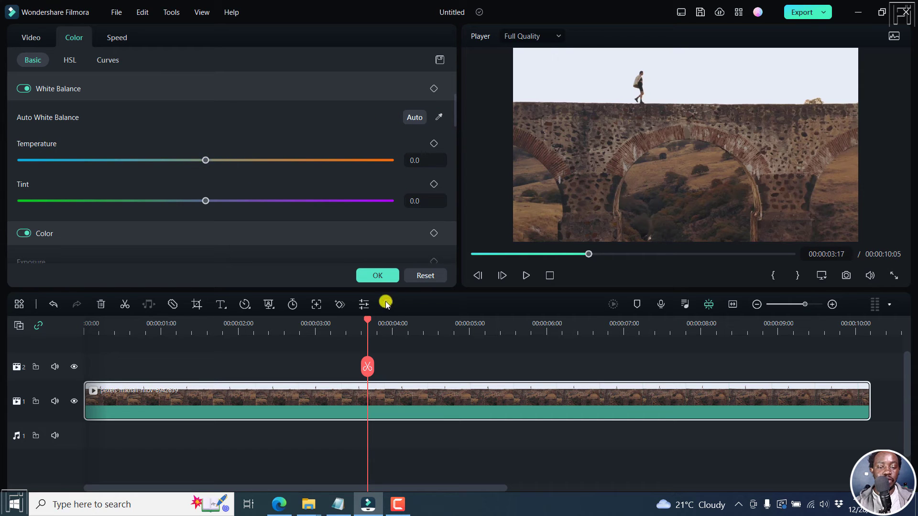
pyautogui.click(433, 144)
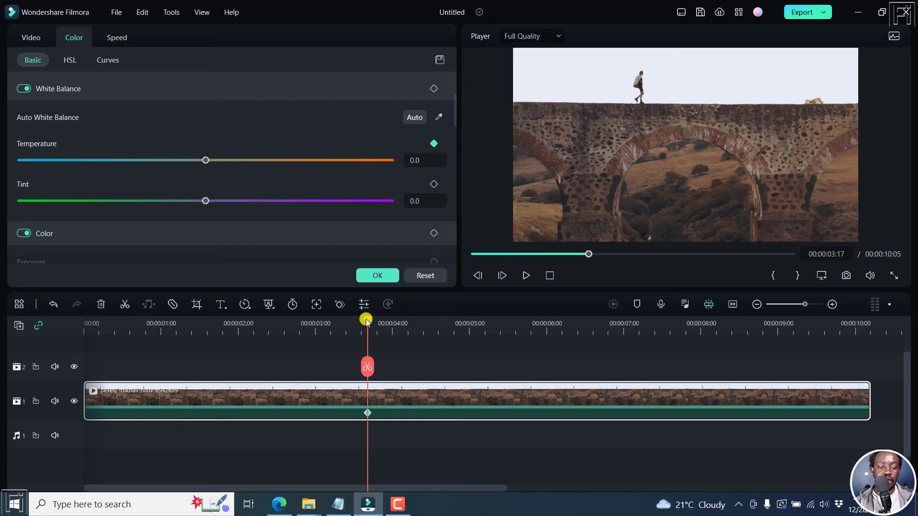
pyautogui.moveTo(366, 320); pyautogui.dragTo(263, 321)
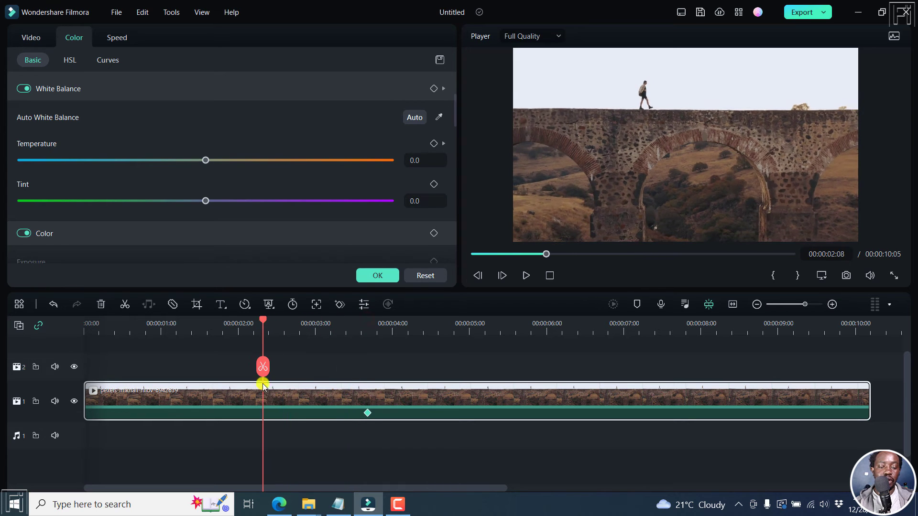
pyautogui.click(433, 144)
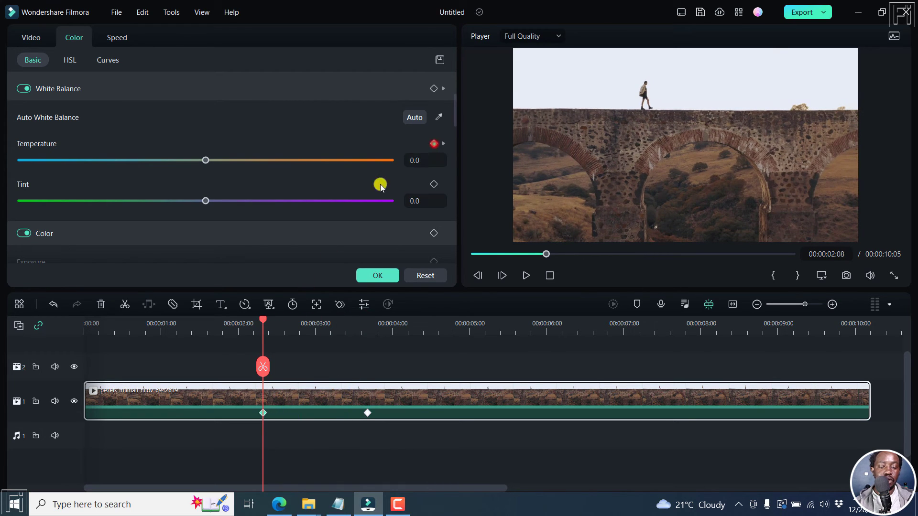
pyautogui.click(369, 413)
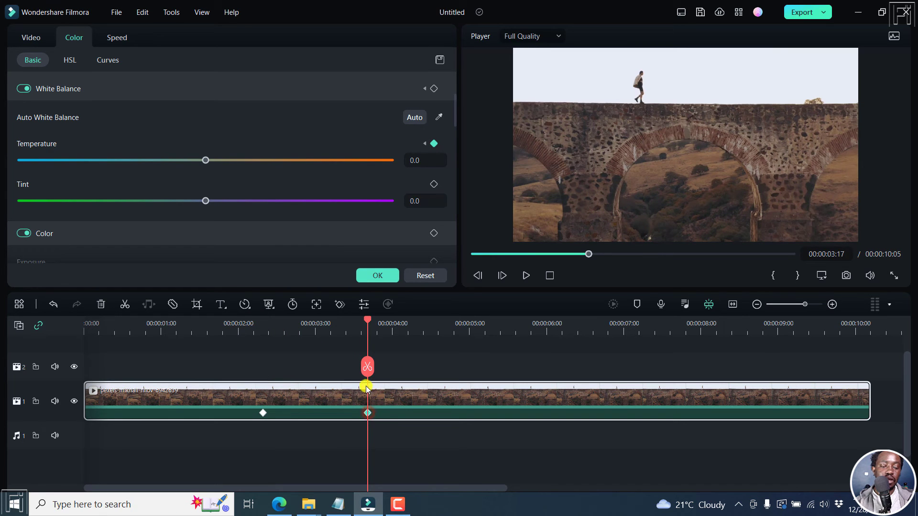
pyautogui.moveTo(208, 160); pyautogui.dragTo(224, 160)
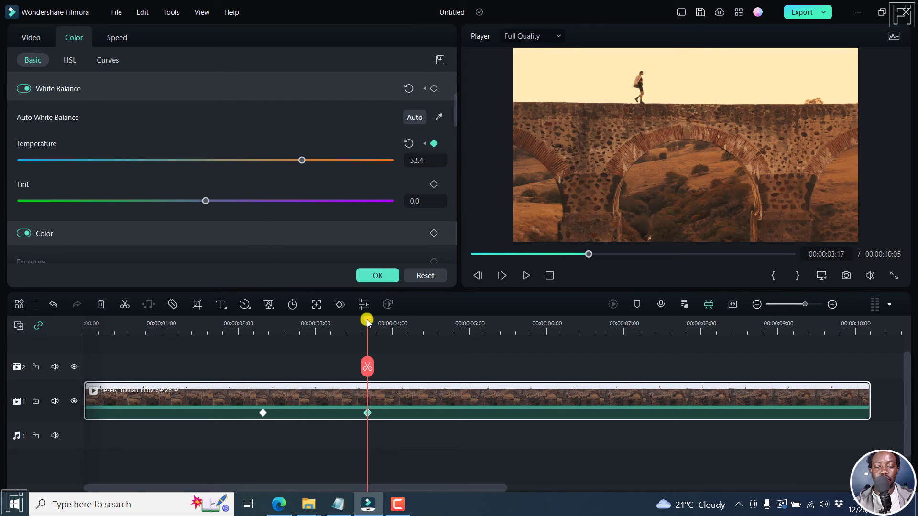
# Step: Add a Temperature keyframe at 8:15 reset to 0.0
pyautogui.moveTo(366, 319); pyautogui.dragTo(609, 338)
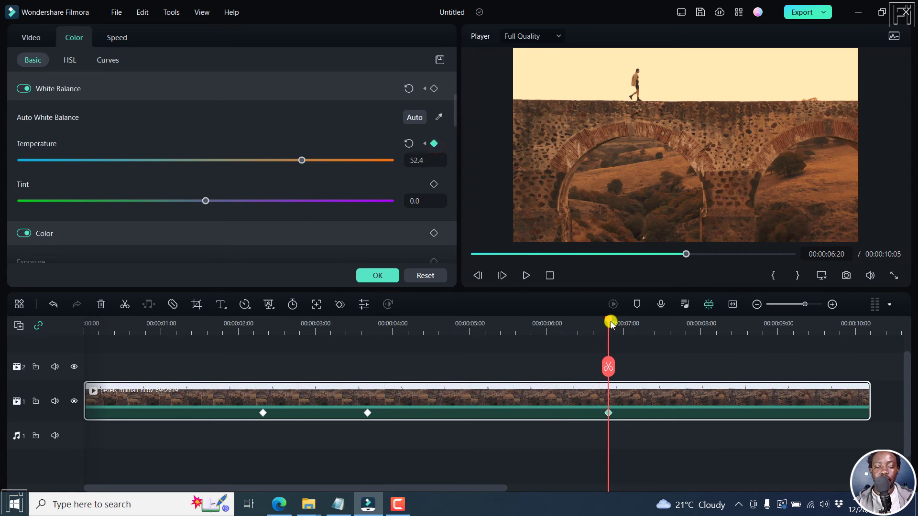
pyautogui.moveTo(611, 324); pyautogui.dragTo(747, 323)
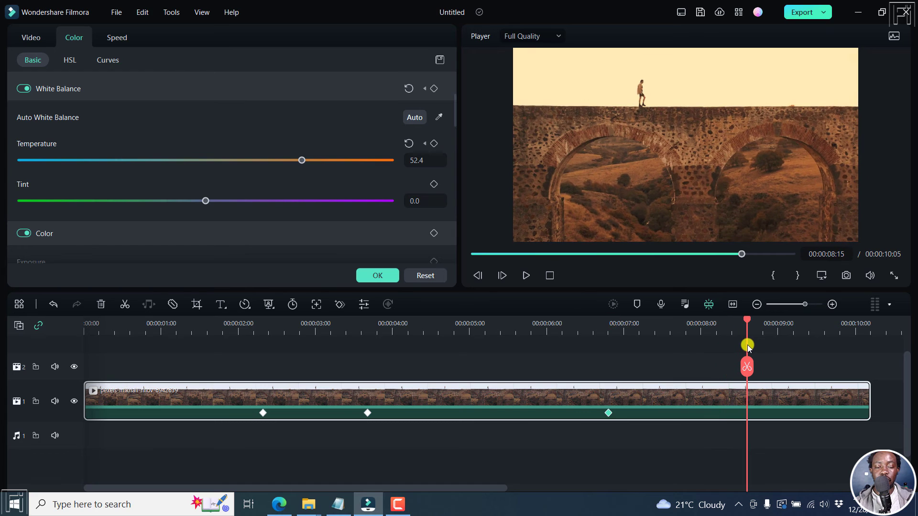
pyautogui.click(434, 144)
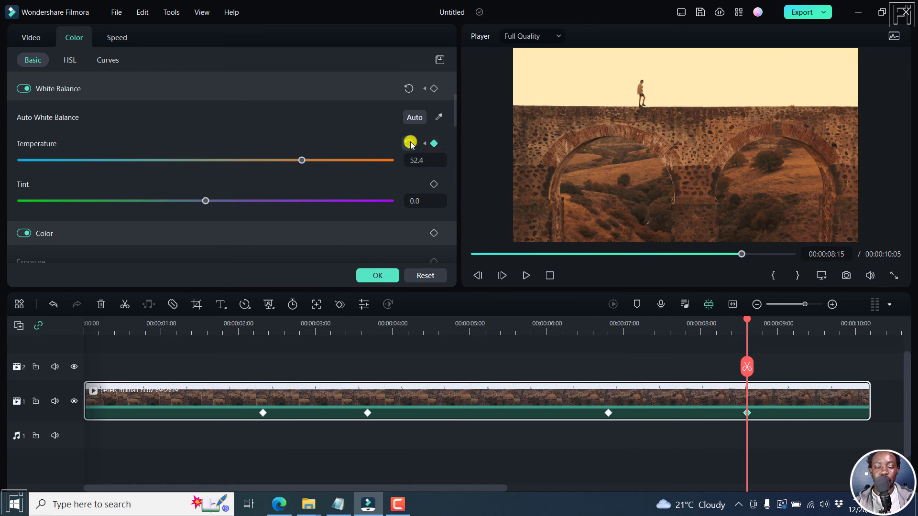
pyautogui.click(411, 143)
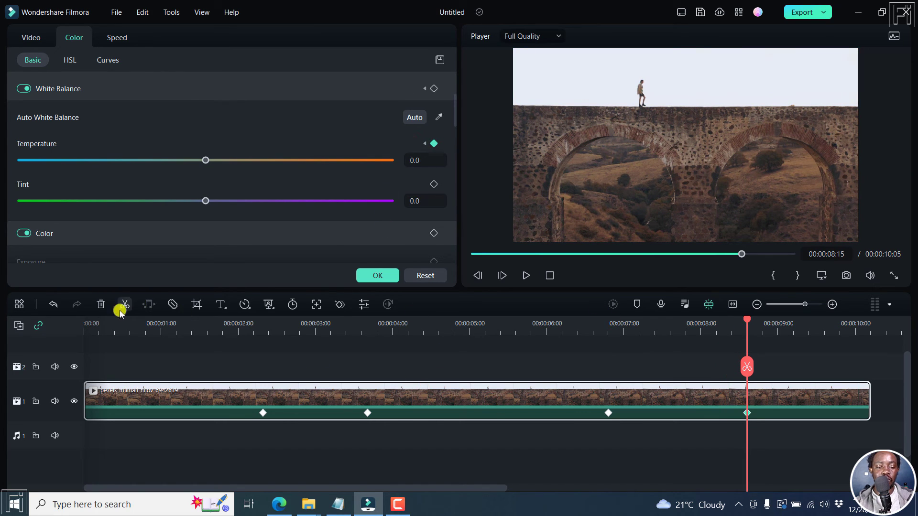
pyautogui.click(89, 325)
pyautogui.press('space')
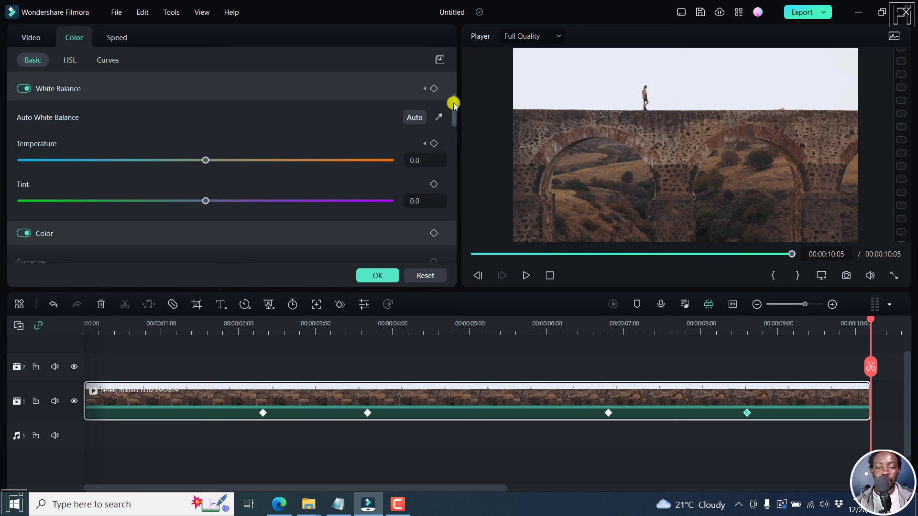
pyautogui.moveTo(453, 103); pyautogui.dragTo(450, 53)
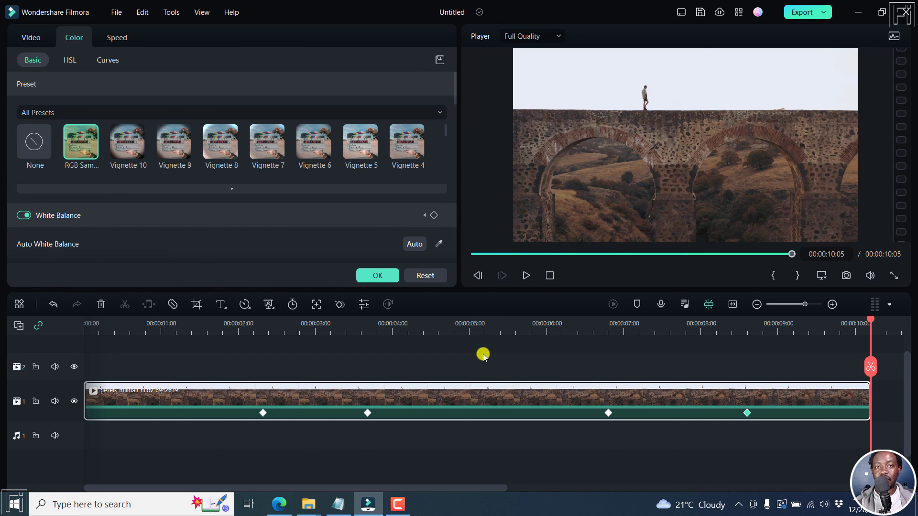
pyautogui.click(439, 326)
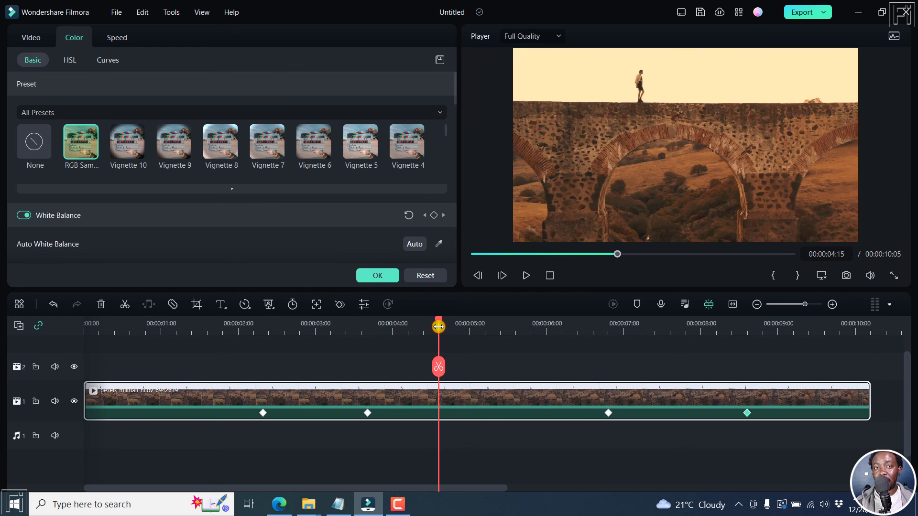